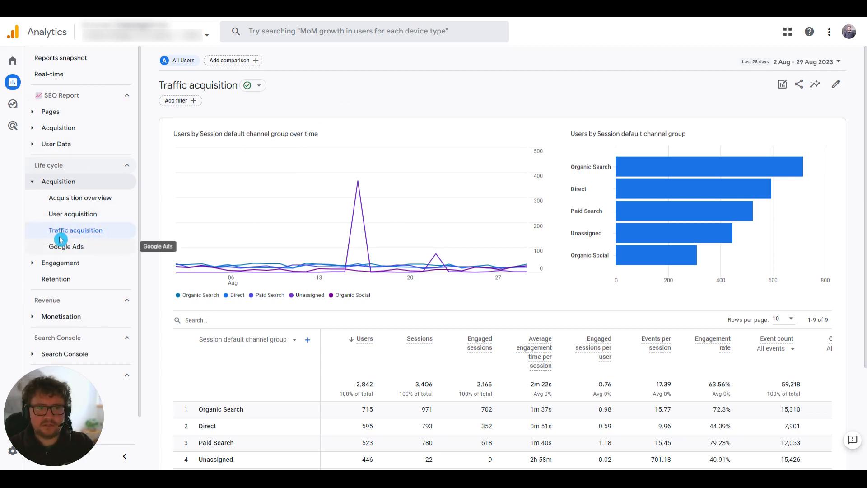
# Customise the Traffic acquisition report to use Session source/medium as its default primary dimension.
pyautogui.moveTo(811, 166)
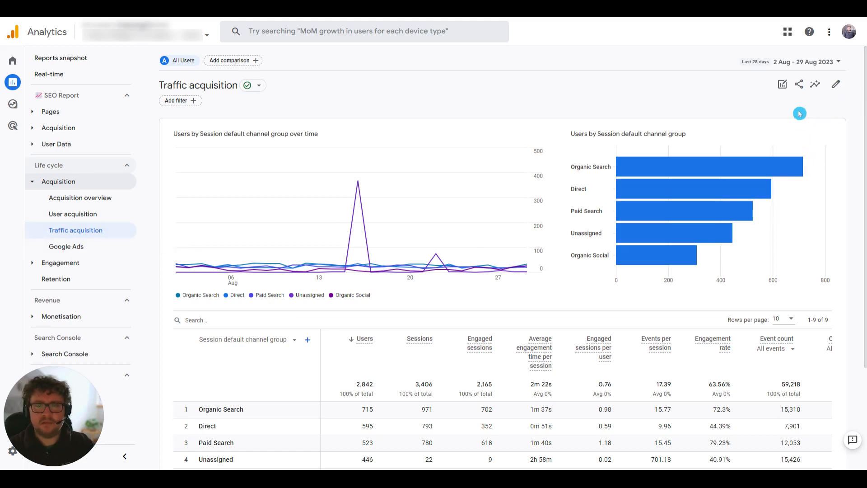
pyautogui.click(838, 86)
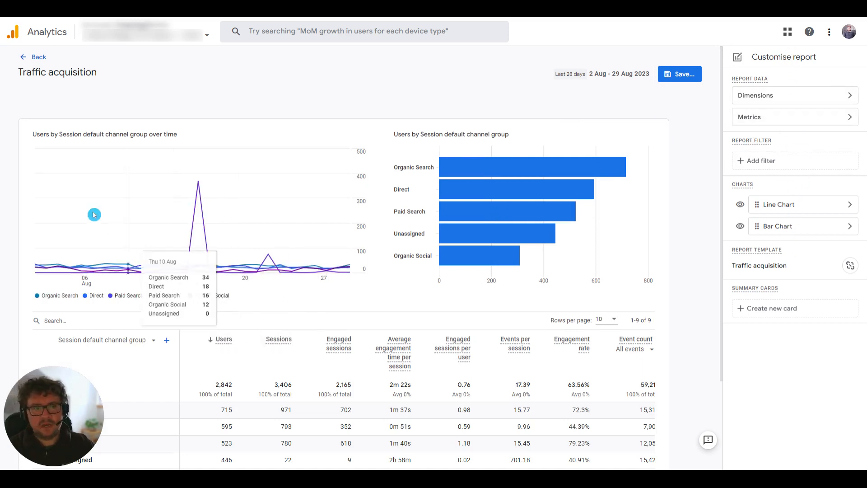
pyautogui.moveTo(57, 403); pyautogui.dragTo(73, 248)
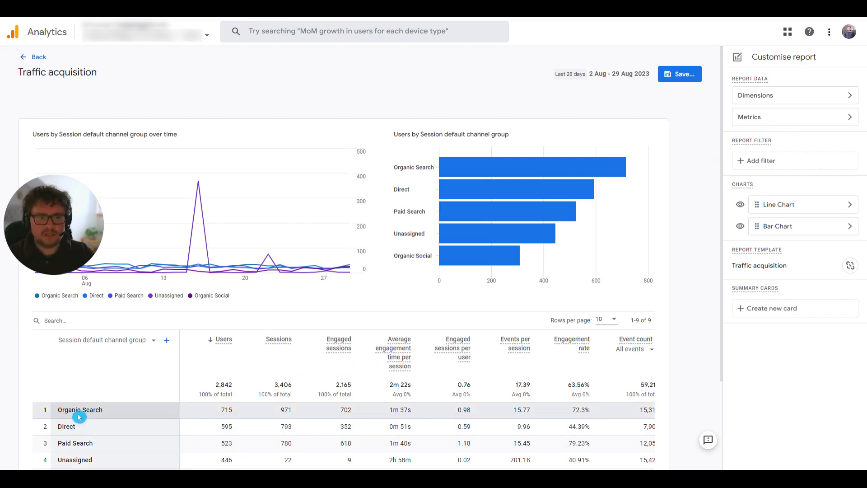
pyautogui.click(854, 97)
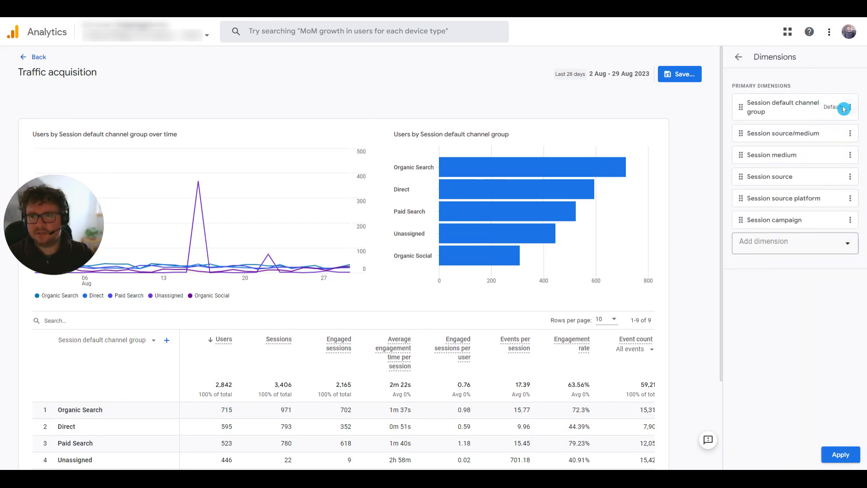
pyautogui.click(853, 134)
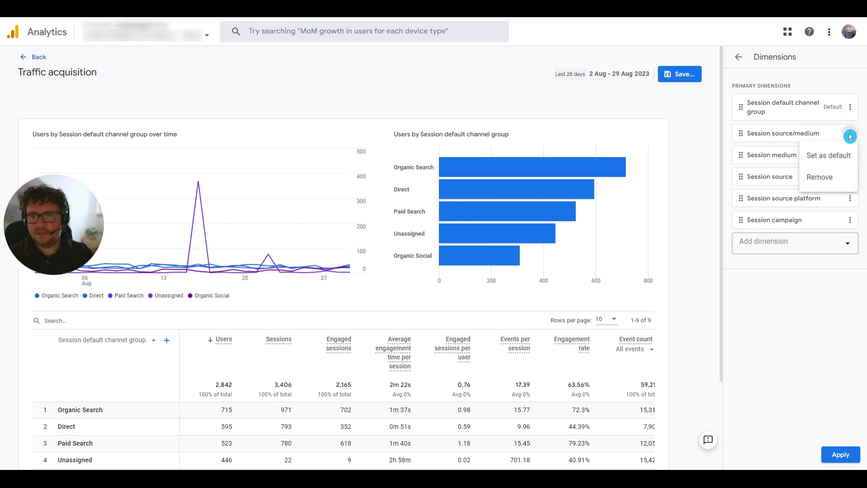
pyautogui.click(840, 153)
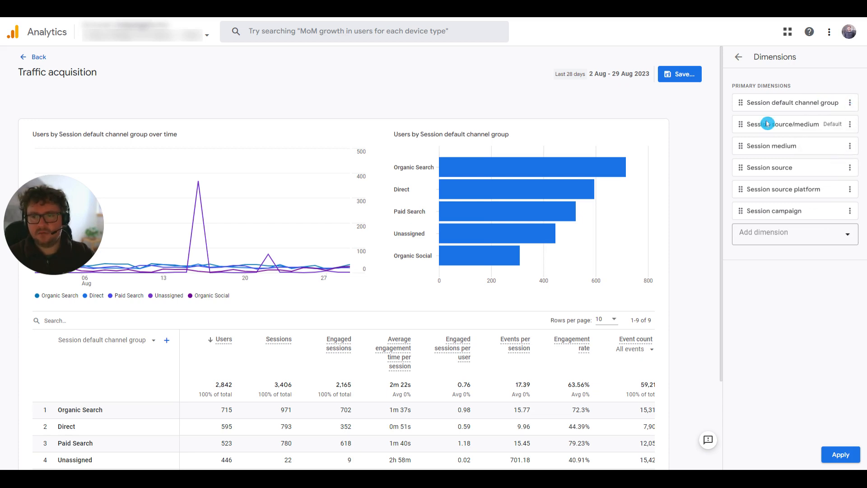
pyautogui.click(844, 454)
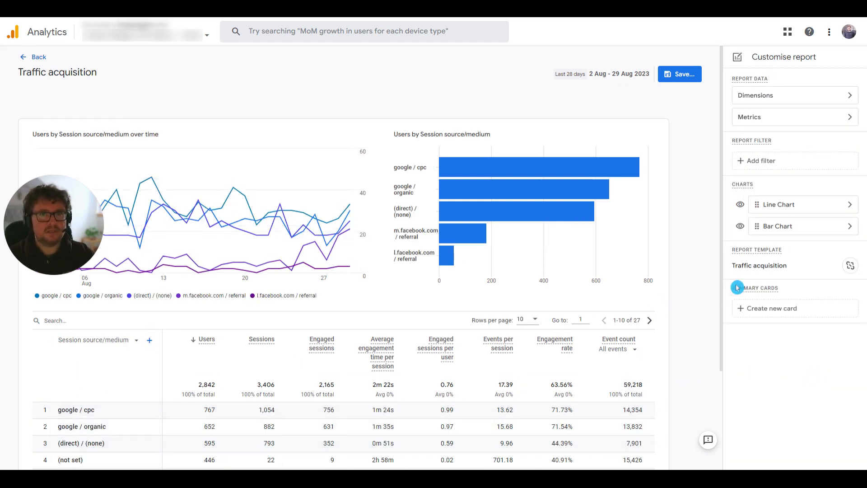
# Add a report filter condition on the Session default channel group dimension.
pyautogui.click(821, 161)
pyautogui.click(822, 129)
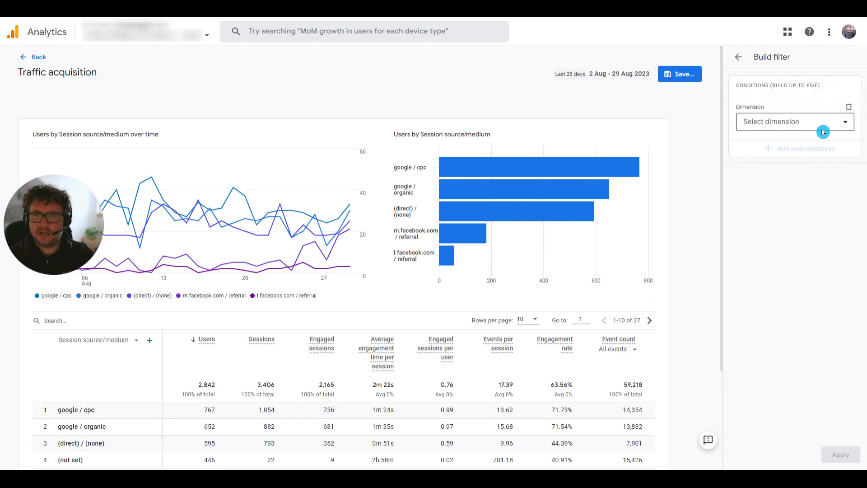
pyautogui.write('sess')
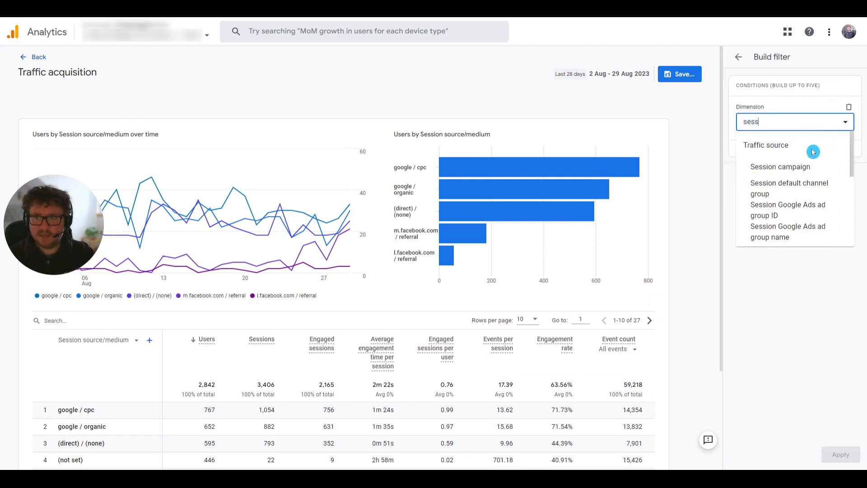
pyautogui.write('ion de')
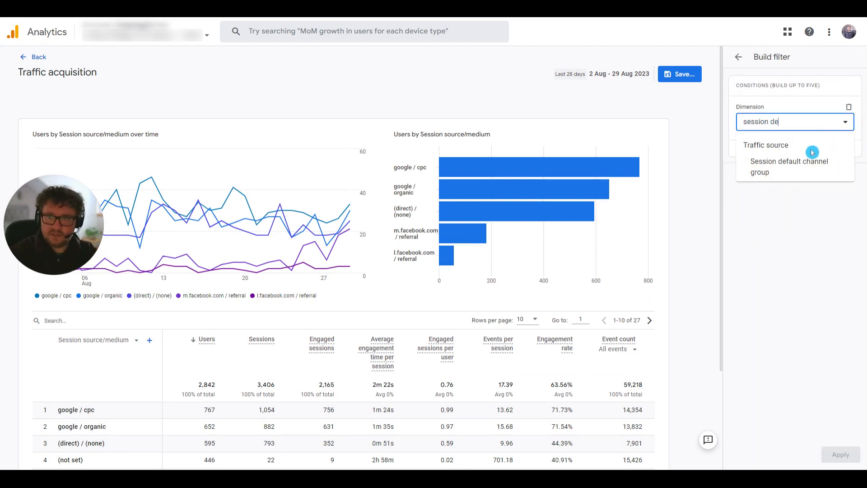
pyautogui.write('fa')
pyautogui.click(802, 165)
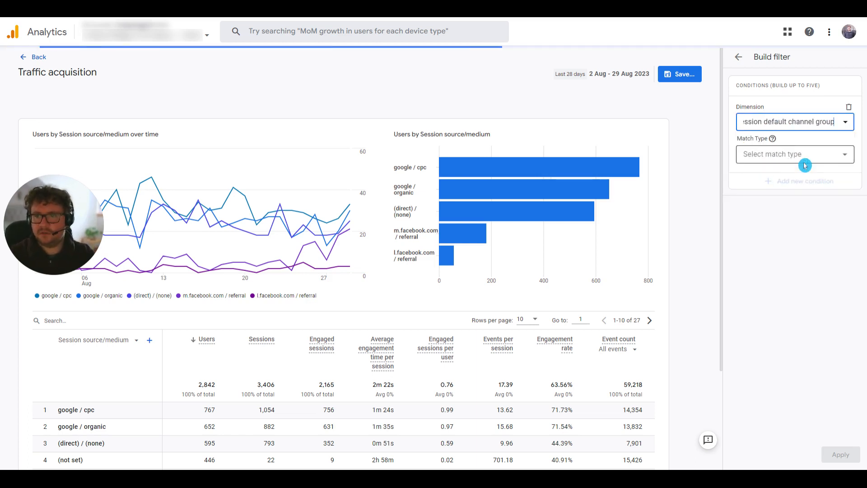
# Set the filter condition to exactly match Organic Search or Organic Shopping and apply it to the report.
pyautogui.click(804, 156)
pyautogui.click(790, 182)
pyautogui.click(790, 183)
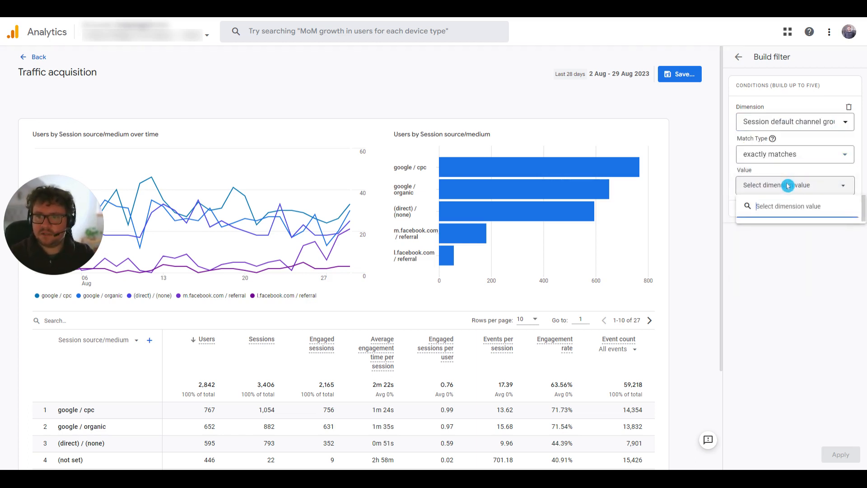
pyautogui.click(796, 230)
pyautogui.scroll(-1, 786, 231)
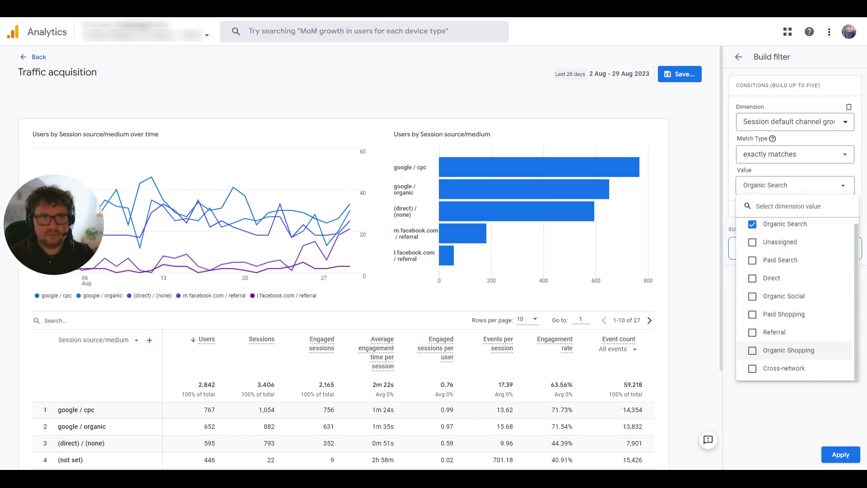
pyautogui.click(759, 351)
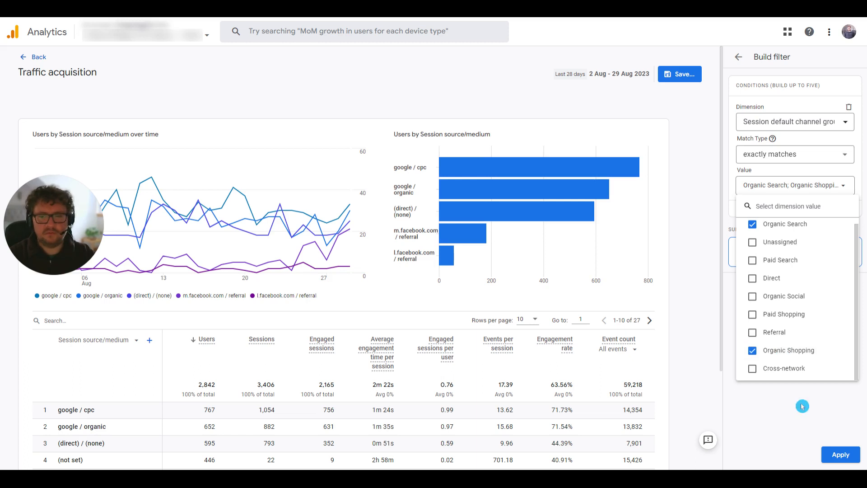
pyautogui.click(841, 457)
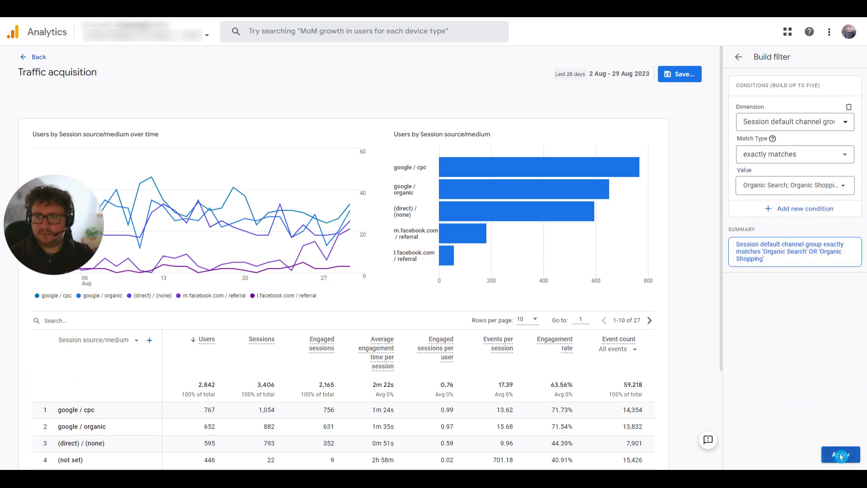
pyautogui.click(842, 457)
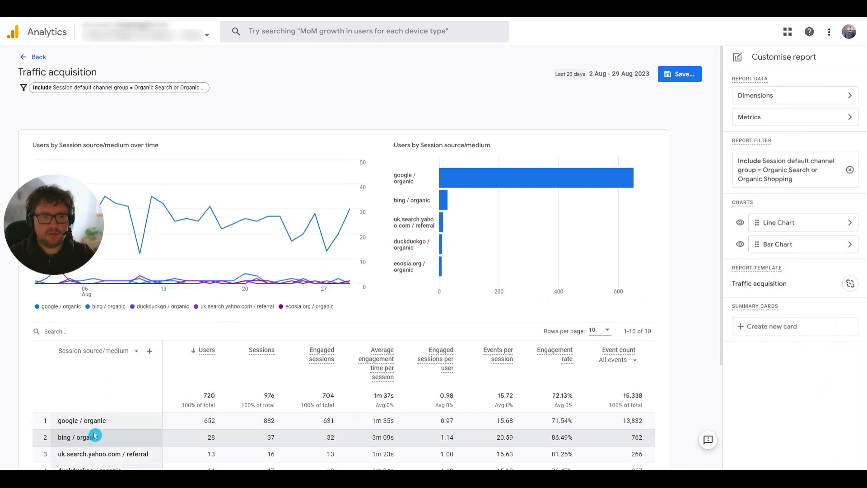
pyautogui.scroll(-3, 95, 435)
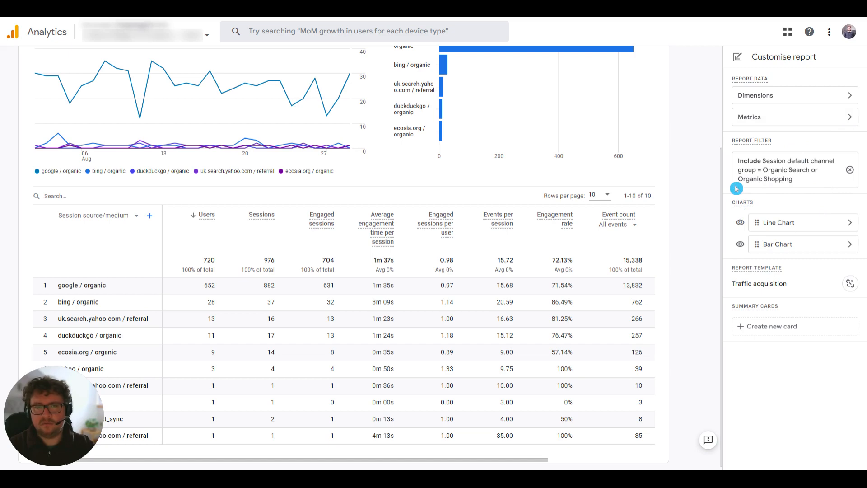
pyautogui.scroll(3, 703, 165)
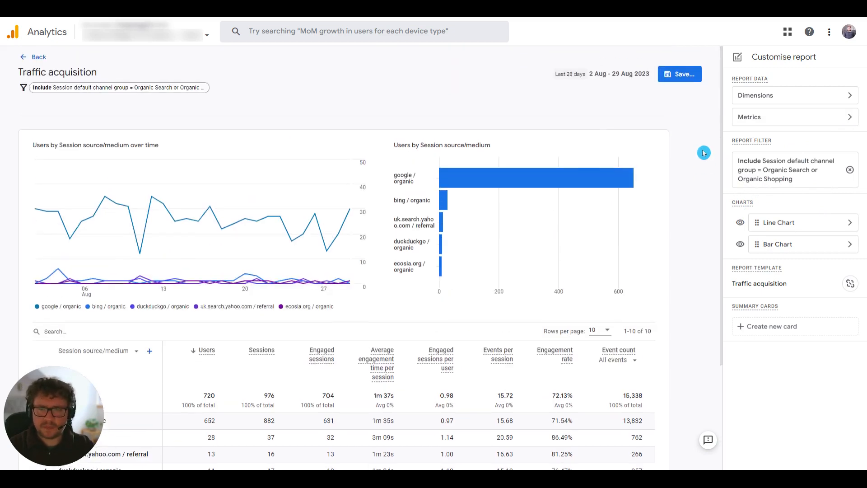
pyautogui.click(854, 117)
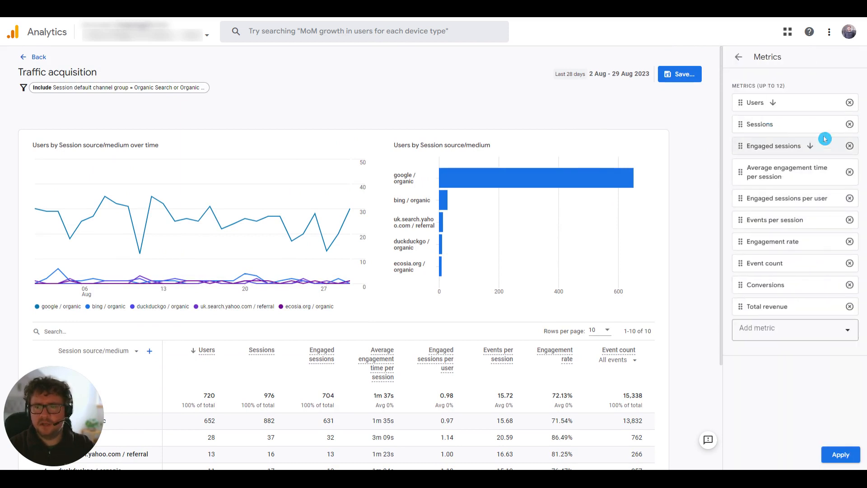
pyautogui.click(739, 61)
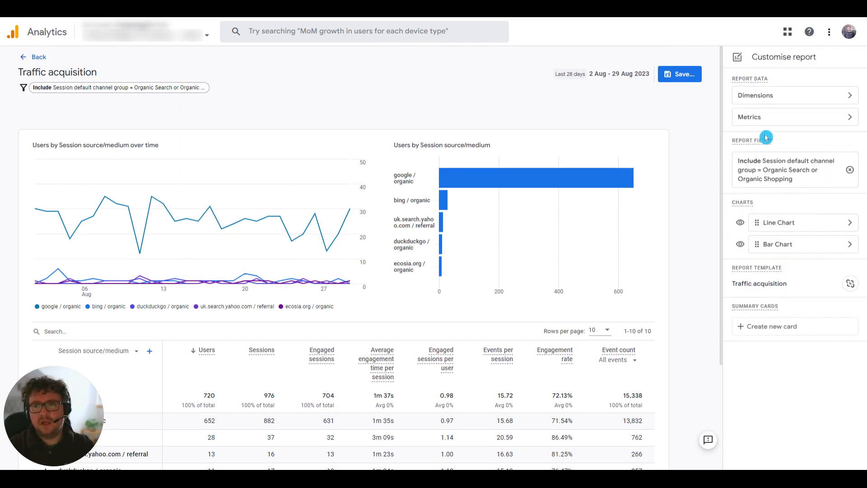
# Hide the line chart from the customised report, keeping the bar chart type as it is.
pyautogui.click(741, 224)
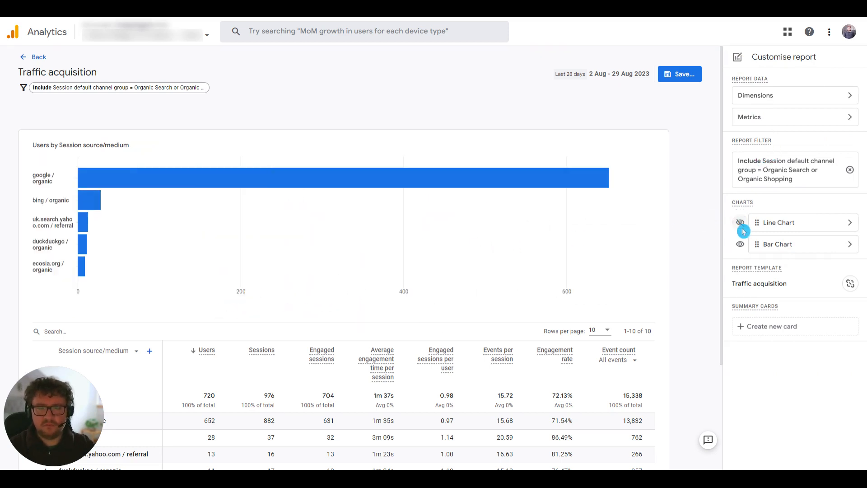
pyautogui.click(859, 248)
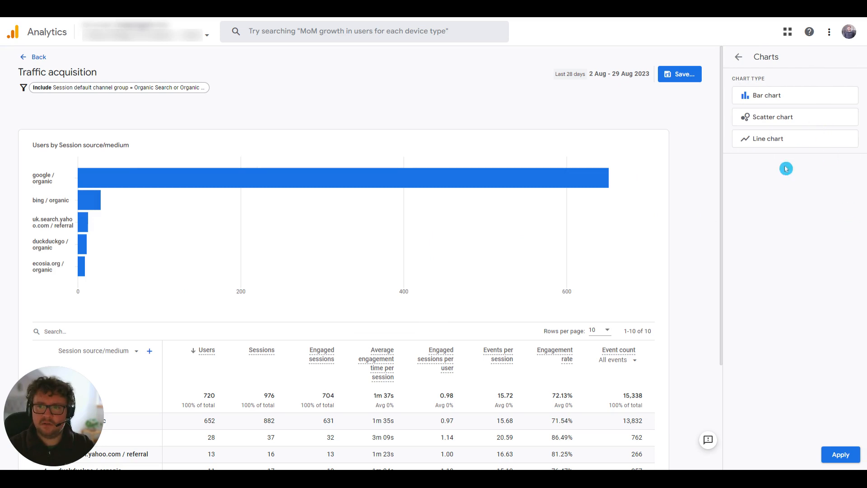
pyautogui.click(739, 58)
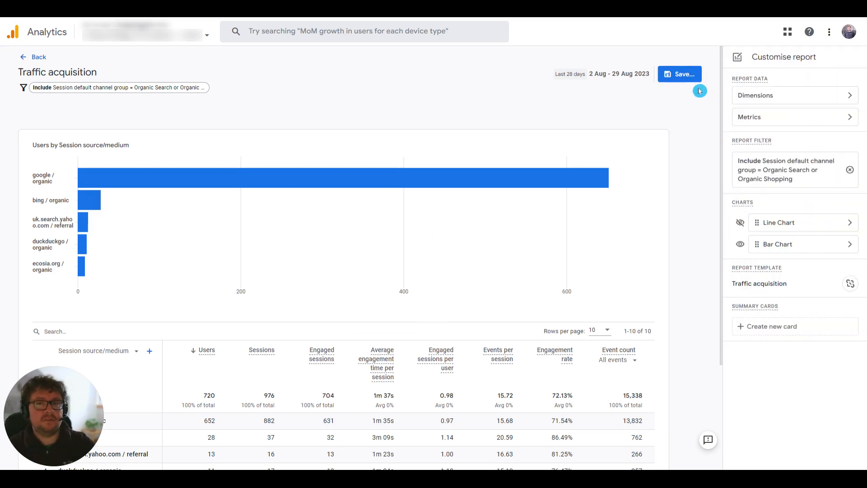
# Save the customised report as a new report named Organic Traffic Acquisition.
pyautogui.click(682, 80)
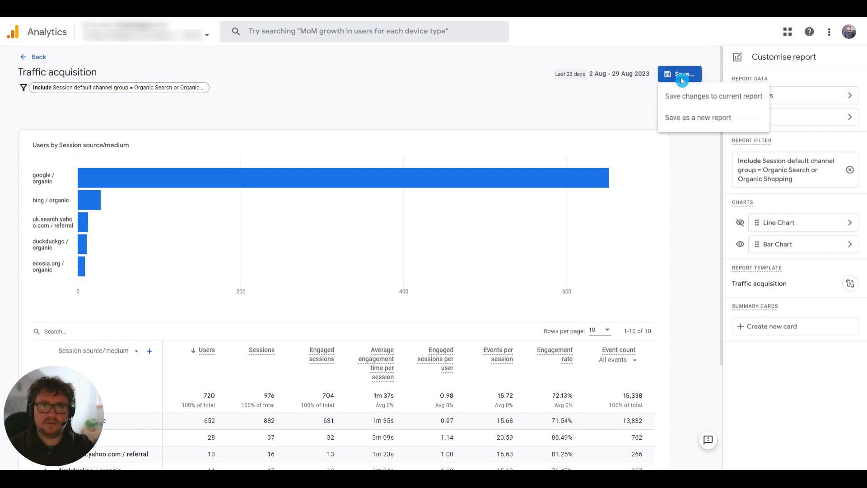
pyautogui.click(684, 116)
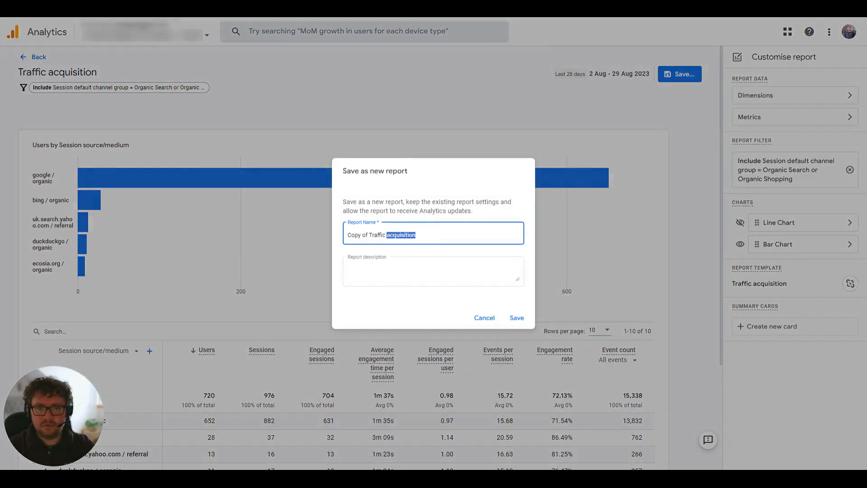
pyautogui.press('BackSpace')
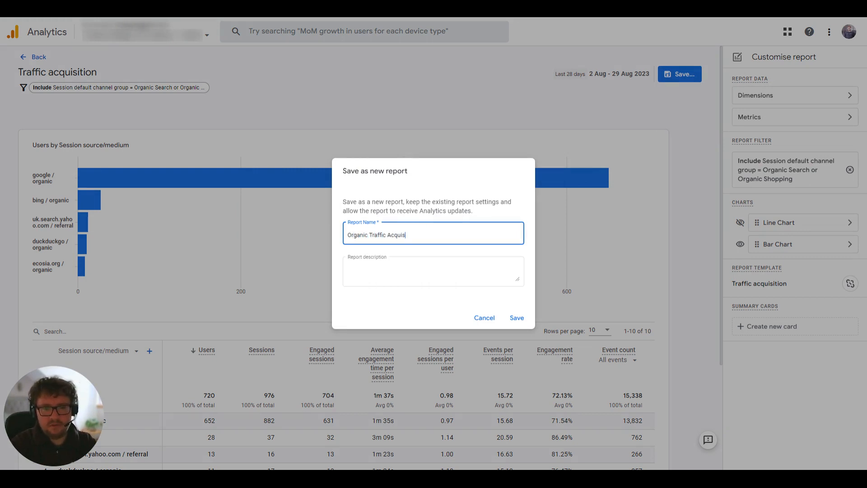
pyautogui.click(514, 319)
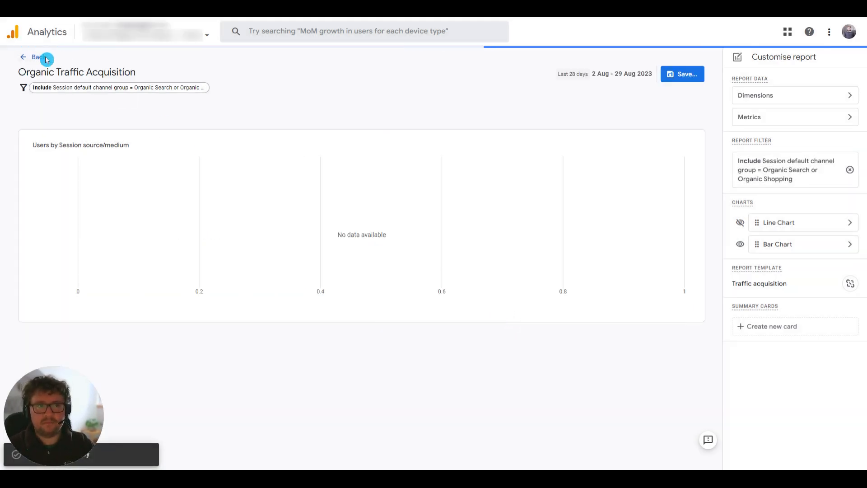
# Leave the report customisation, create a blank collection in the reports library and name it SEO Reporting.
pyautogui.click(40, 57)
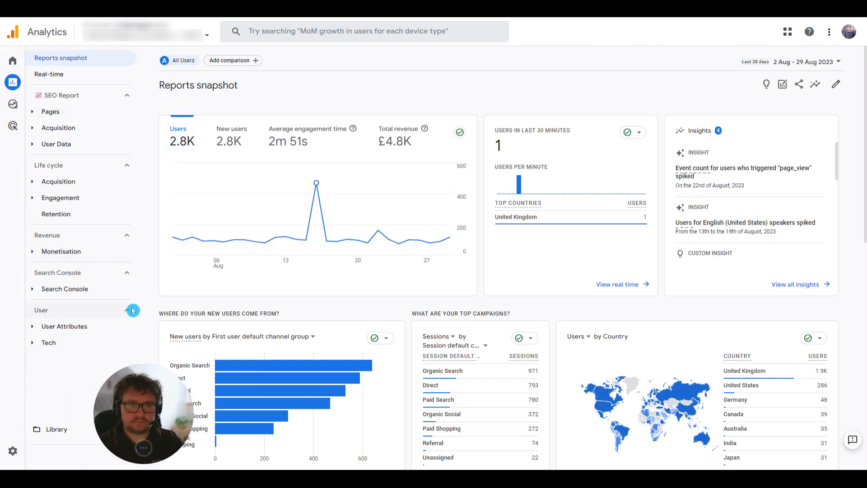
pyautogui.click(44, 431)
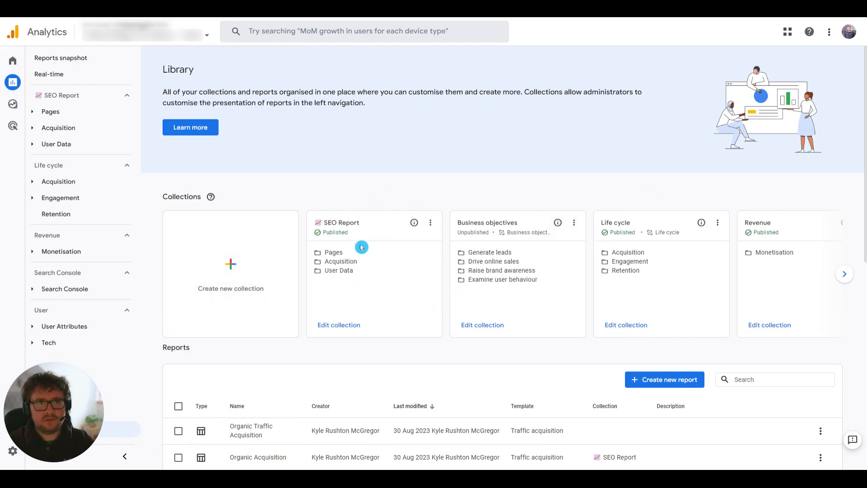
pyautogui.click(296, 268)
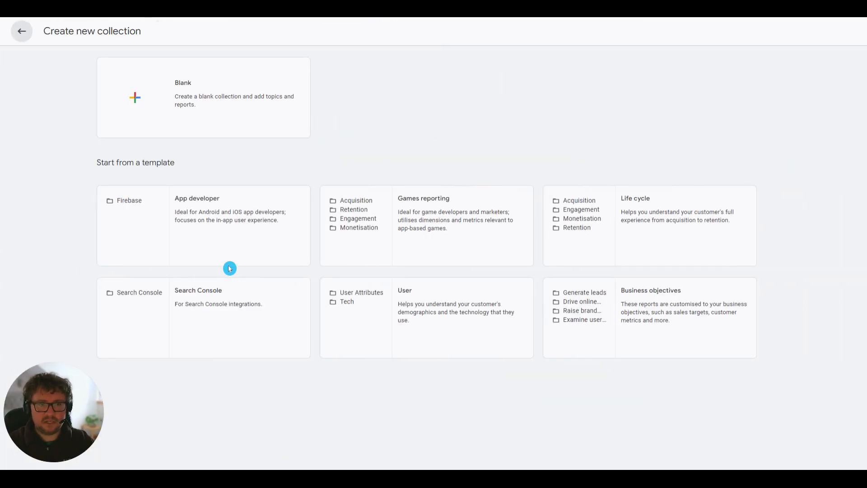
pyautogui.click(221, 100)
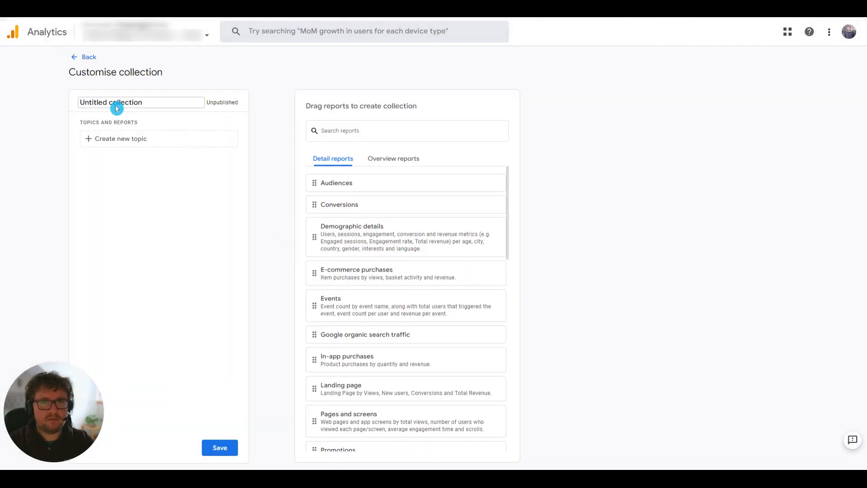
pyautogui.click(116, 108)
pyautogui.hotkey('ctrl', 'a')
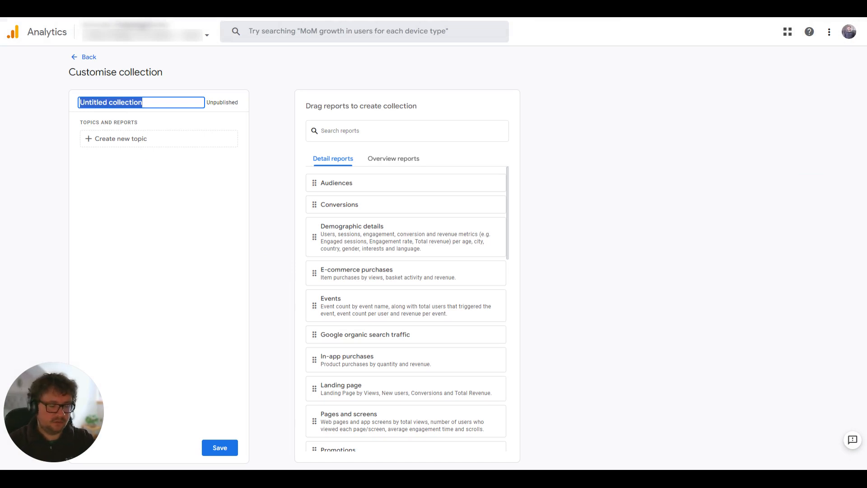
pyautogui.write('SEO Reporting')
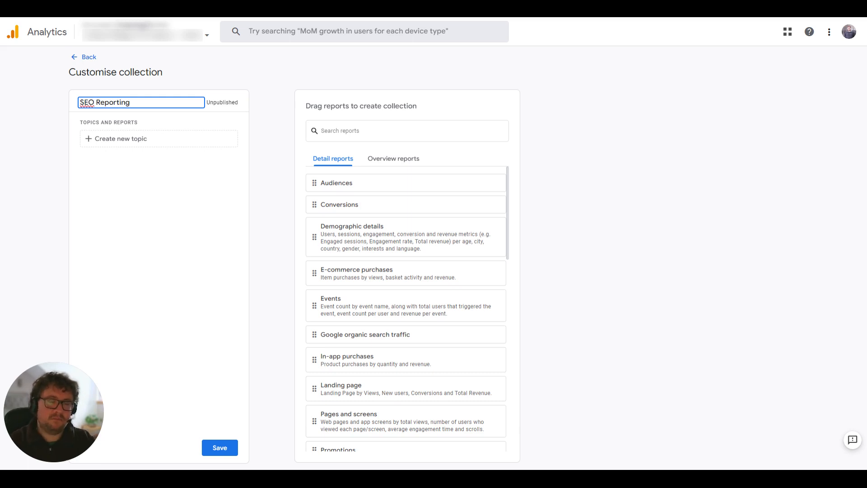
# Create two topics in the SEO Reporting collection, named Monetisation and Pages Data.
pyautogui.click(139, 140)
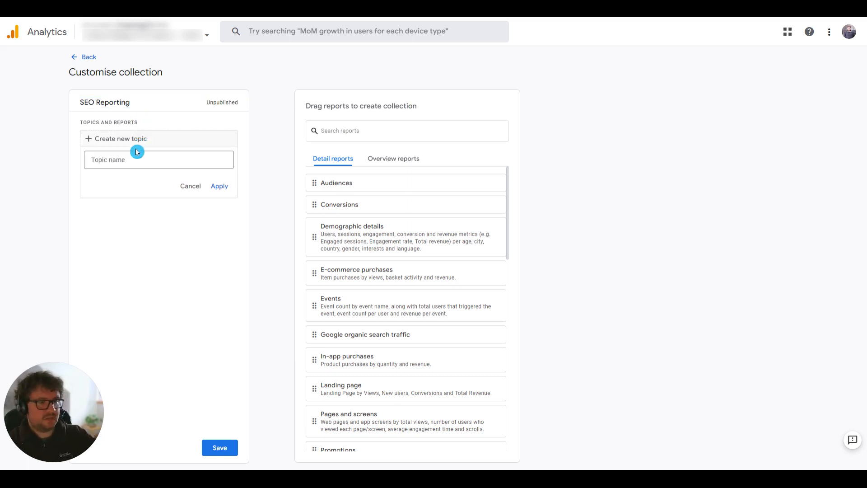
pyautogui.click(137, 152)
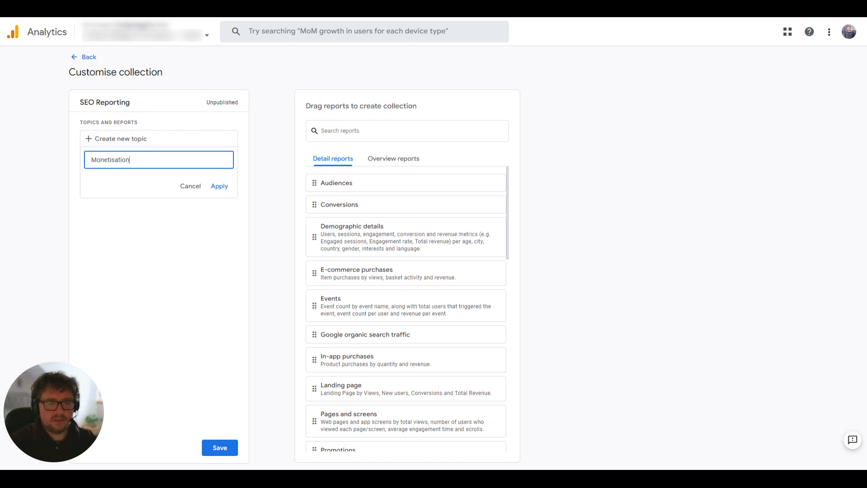
pyautogui.click(222, 187)
pyautogui.click(144, 206)
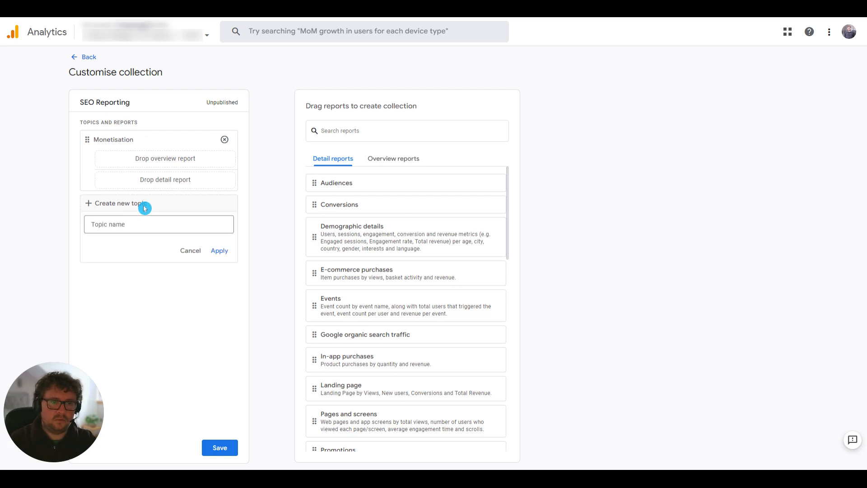
pyautogui.click(145, 222)
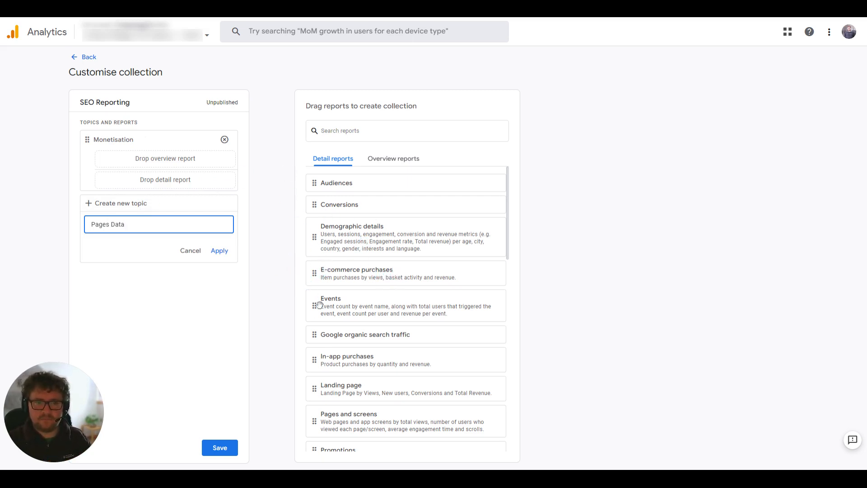
pyautogui.click(220, 251)
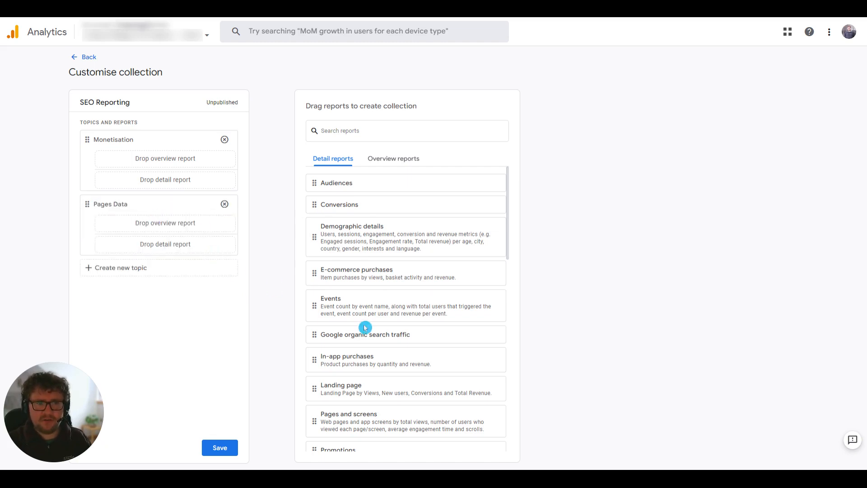
# Add the Organic Only Traffic Acquisition detail report to the Pages Data topic, and save and leave the collection.
pyautogui.scroll(-15, 365, 327)
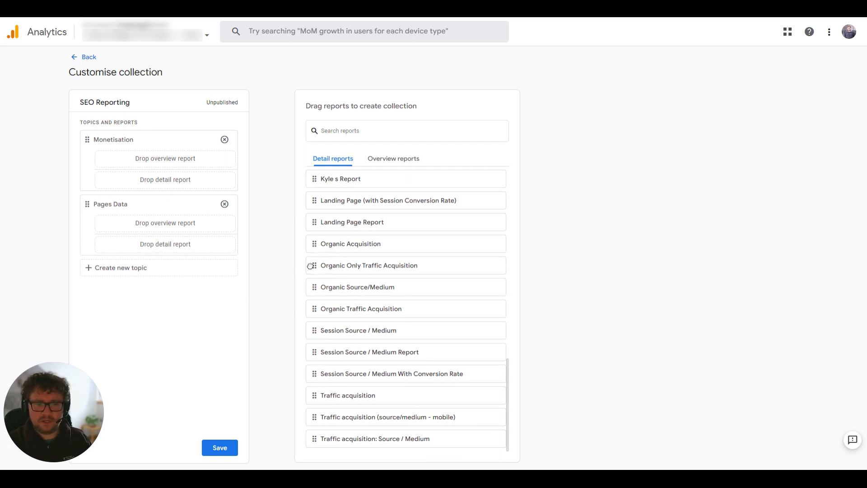
pyautogui.moveTo(310, 266); pyautogui.dragTo(132, 244)
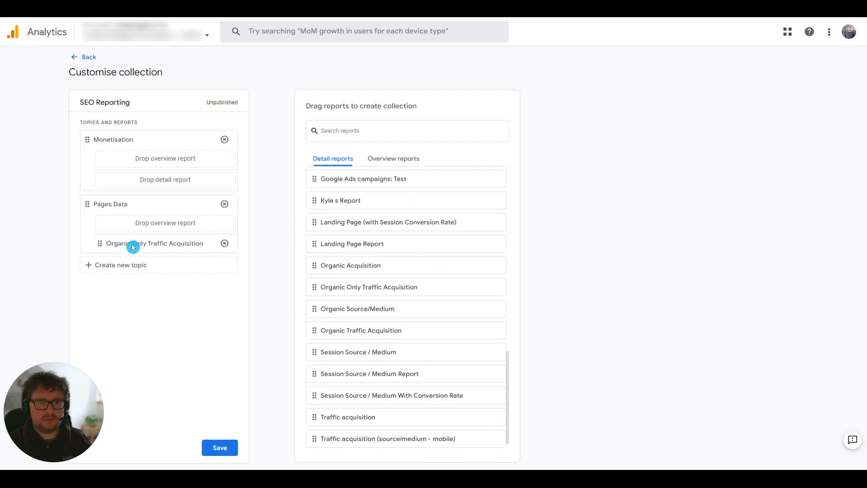
pyautogui.click(216, 450)
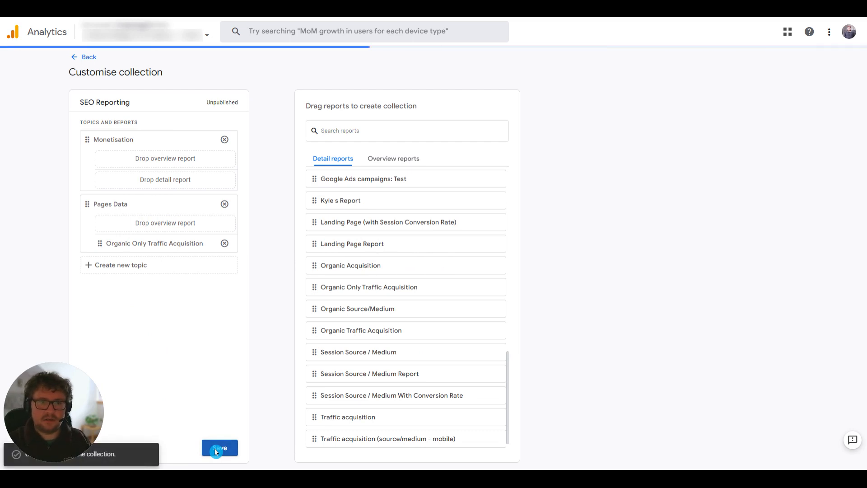
pyautogui.click(86, 59)
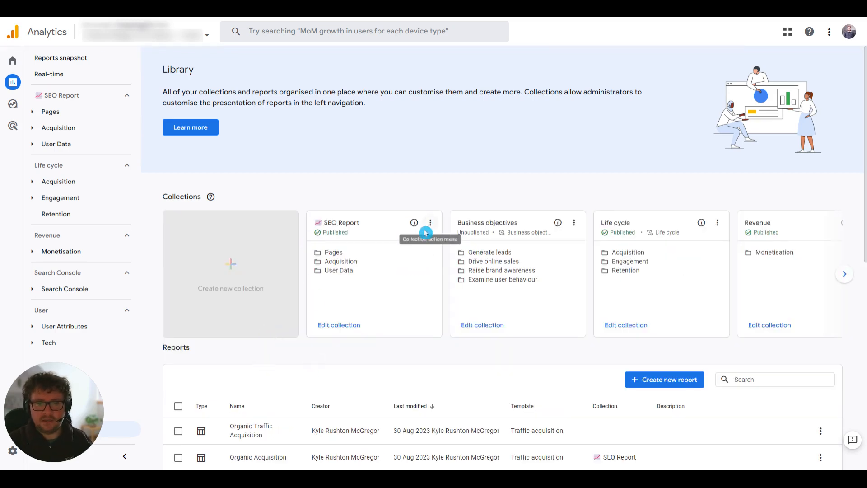
# Check the available actions for the SEO Report and SEO Reporting collections in the library without applying any.
pyautogui.click(430, 223)
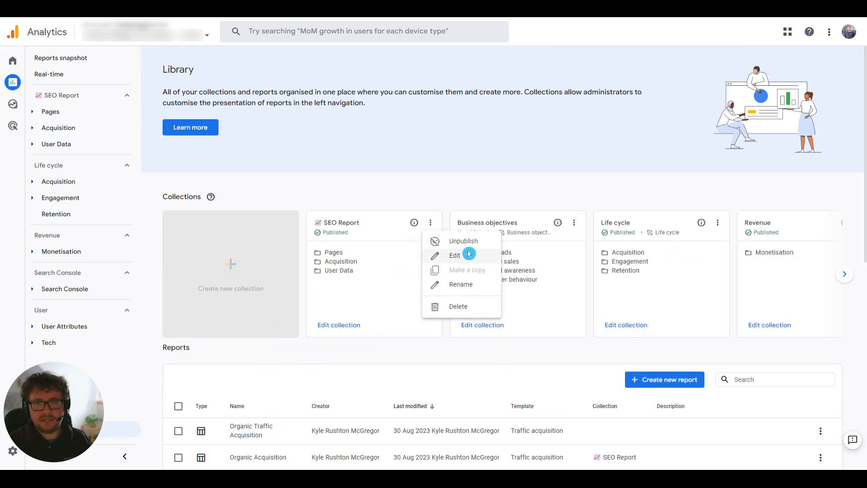
pyautogui.click(409, 196)
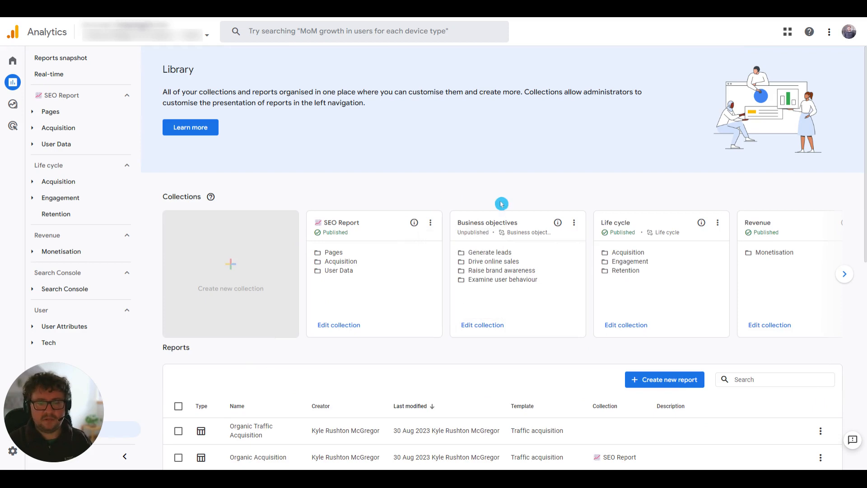
pyautogui.click(843, 277)
pyautogui.click(843, 278)
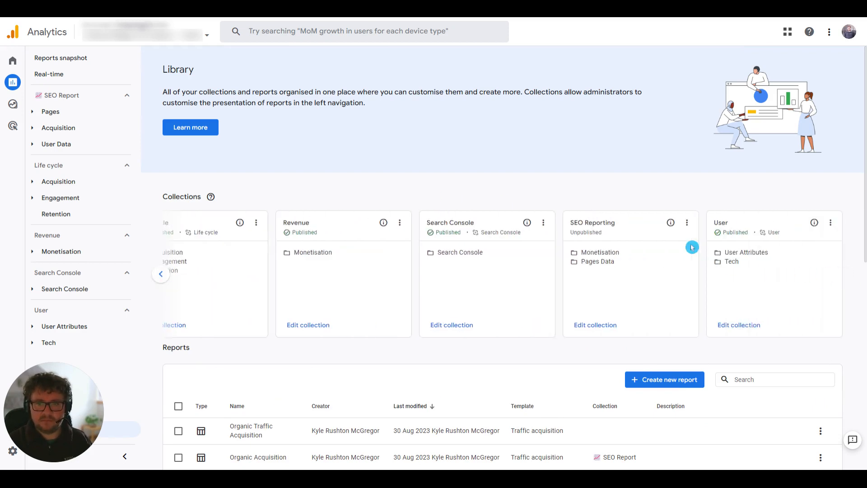
pyautogui.click(686, 222)
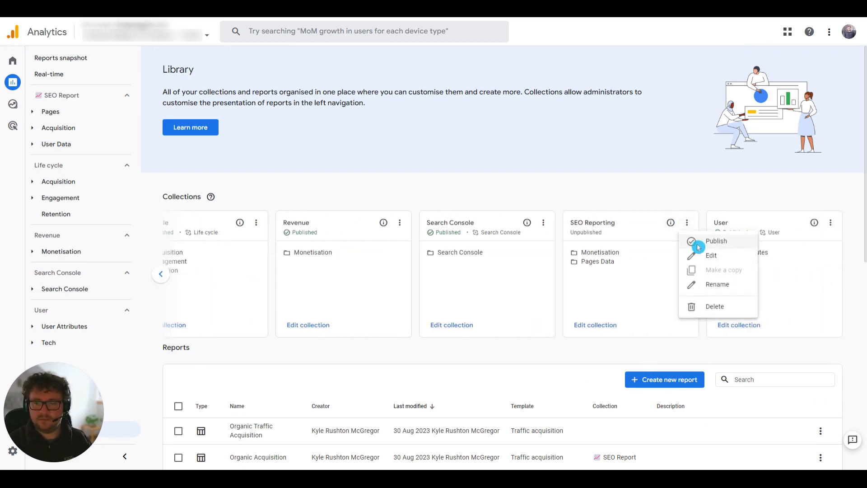
pyautogui.click(699, 209)
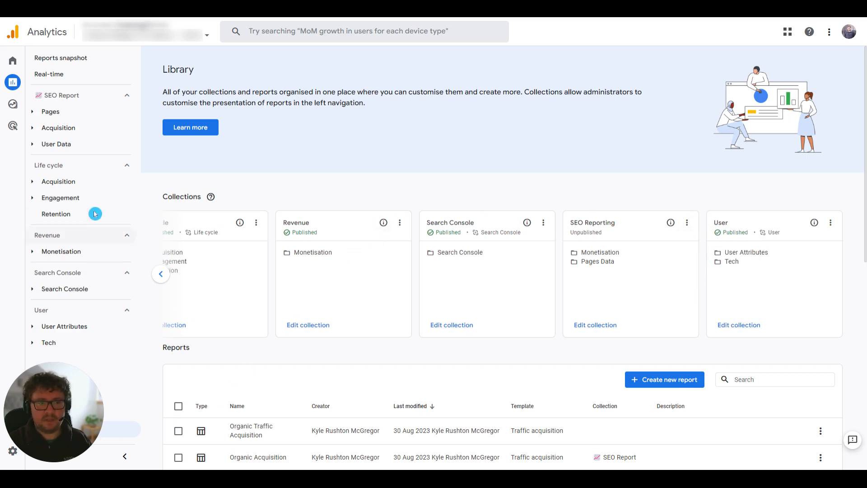
# Expand the Pages, Acquisition and User Data topics of the published SEO Report collection to view their reports.
pyautogui.moveTo(61, 96)
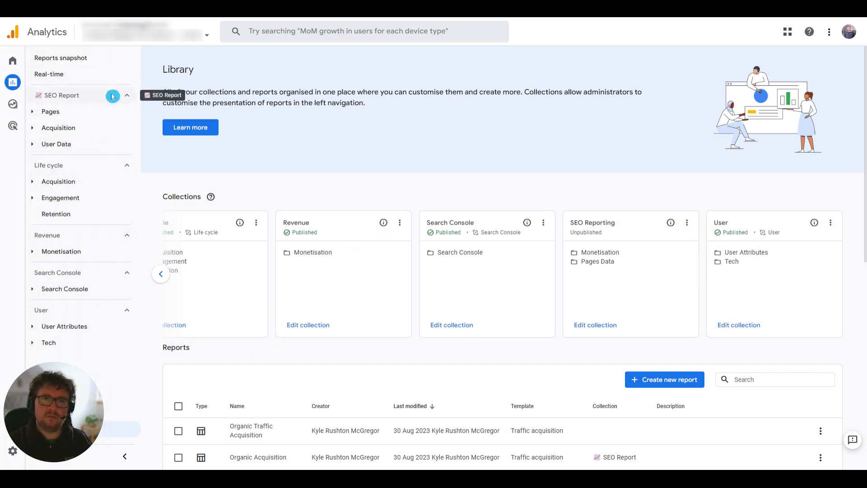
pyautogui.click(55, 114)
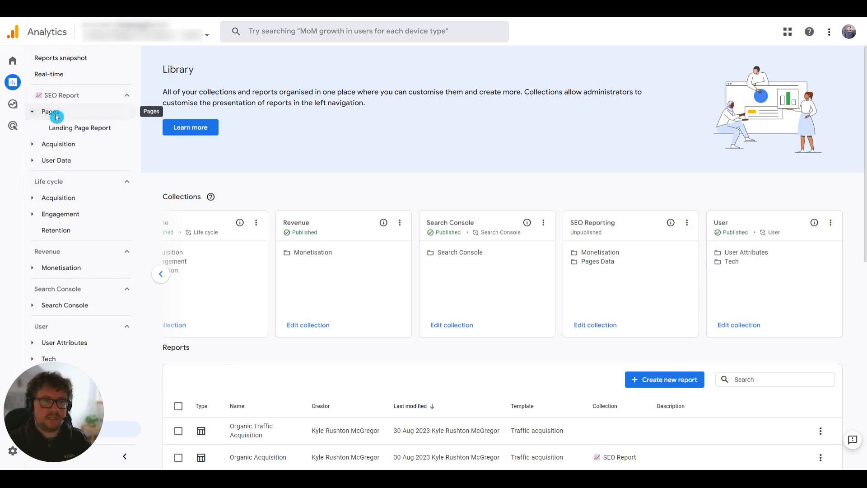
pyautogui.click(55, 144)
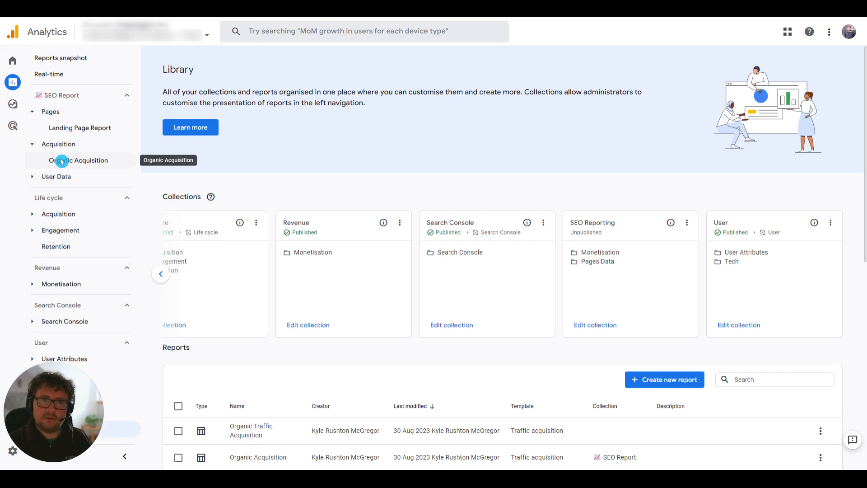
pyautogui.click(55, 176)
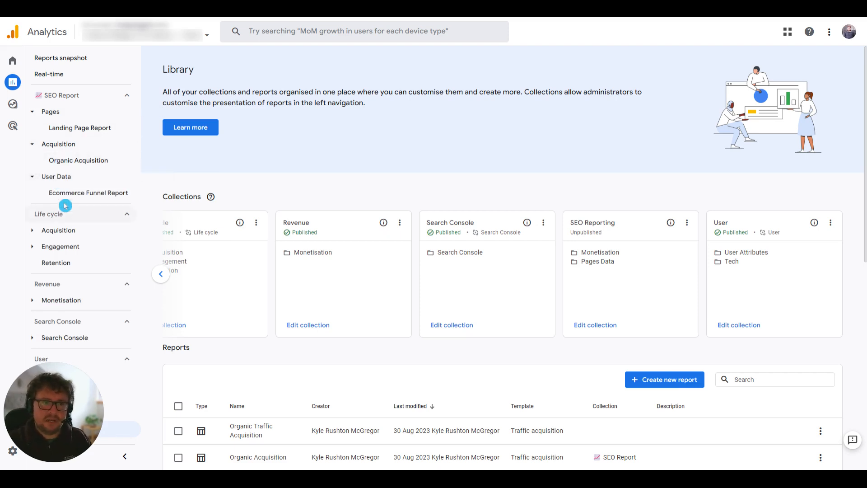